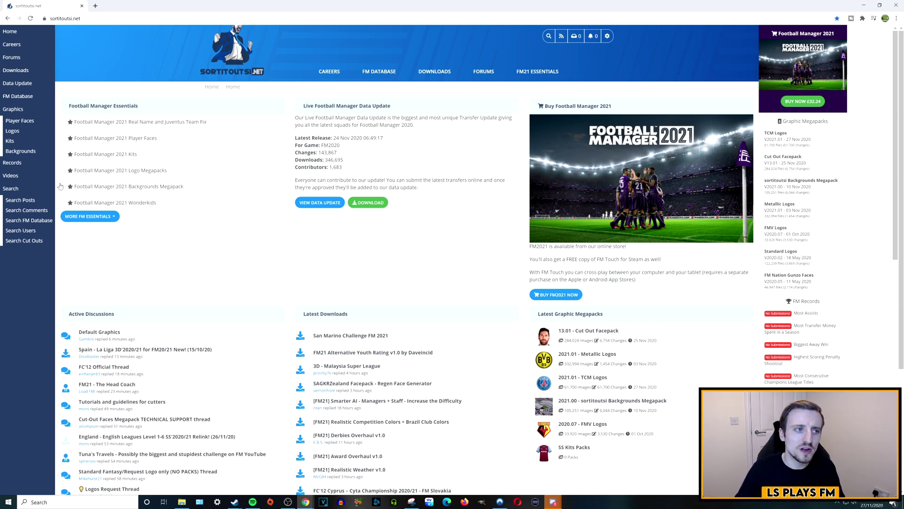
Open sortitoutsi.net's Graphics section and find the Football Manager Kits categories, including SS Kits.
left_click(31, 112)
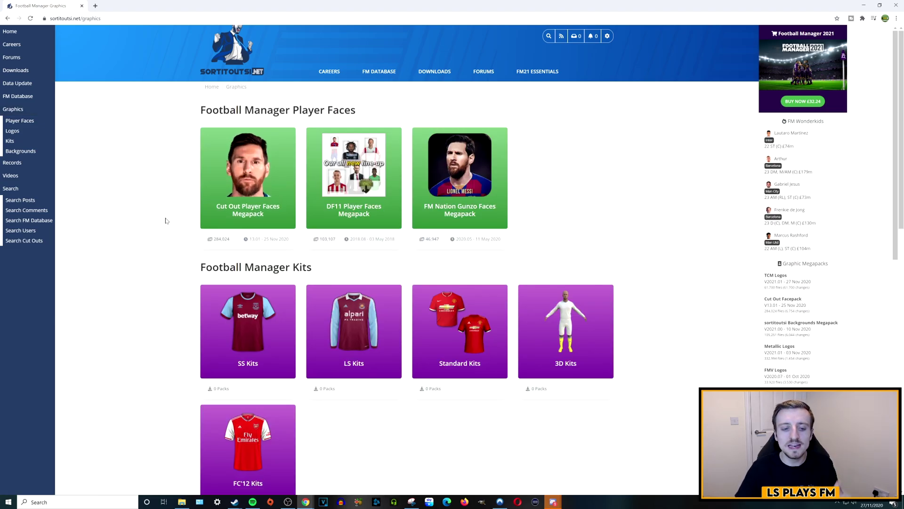
scroll(165, 220, "down", 1)
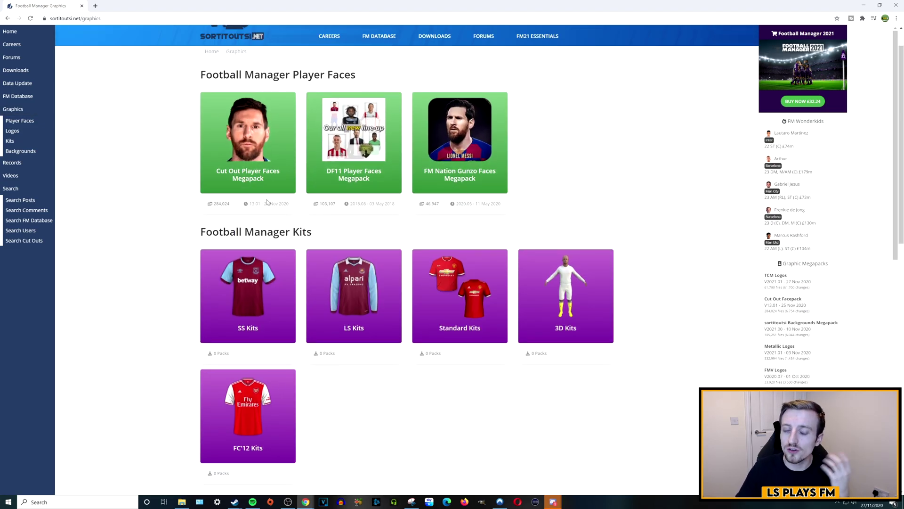
scroll(269, 201, "down", 4)
scroll(421, 388, "up", 2)
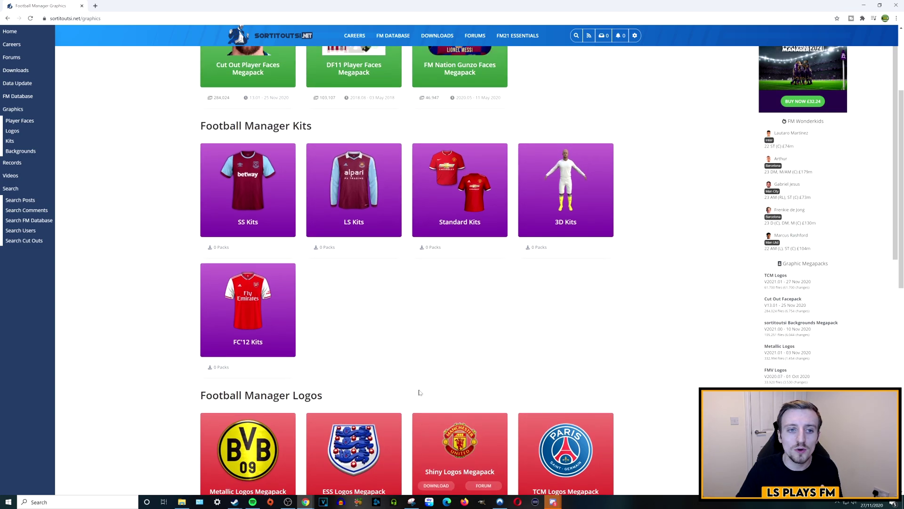
scroll(421, 388, "up", 1)
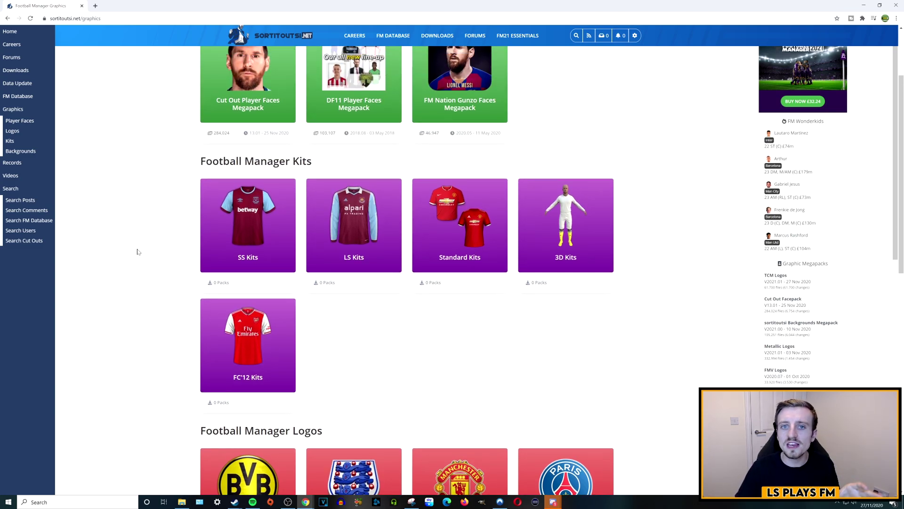
mouse_move(230, 238)
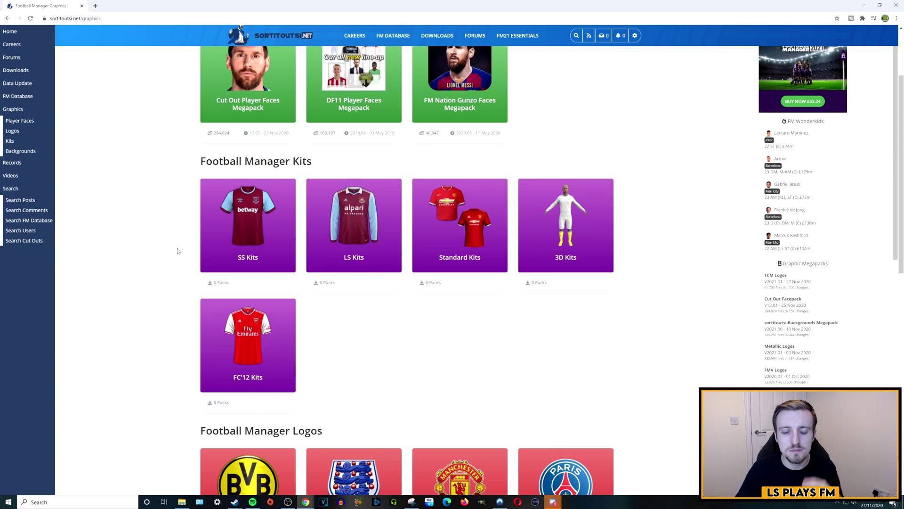
mouse_move(245, 212)
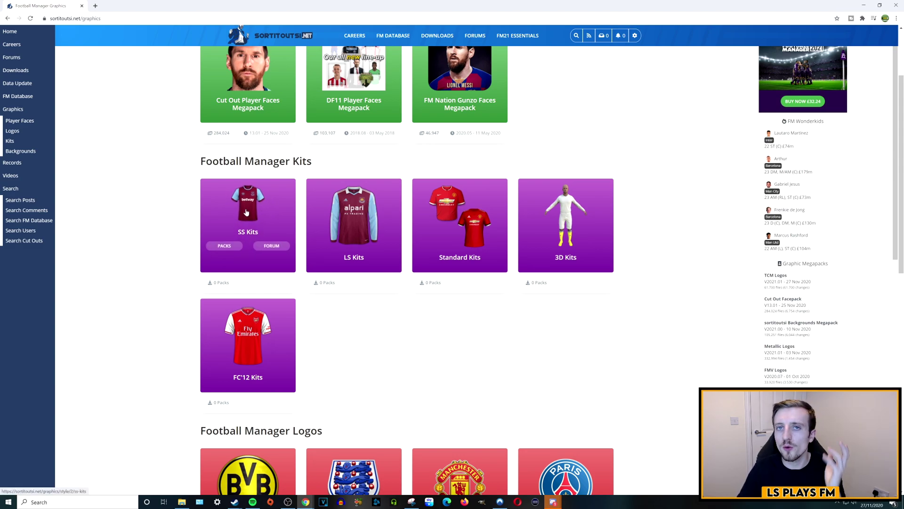
Browse the SS Kits Football Manager 2021 Kit Packs list and open the England Level 1-6 pack.
left_click(246, 212)
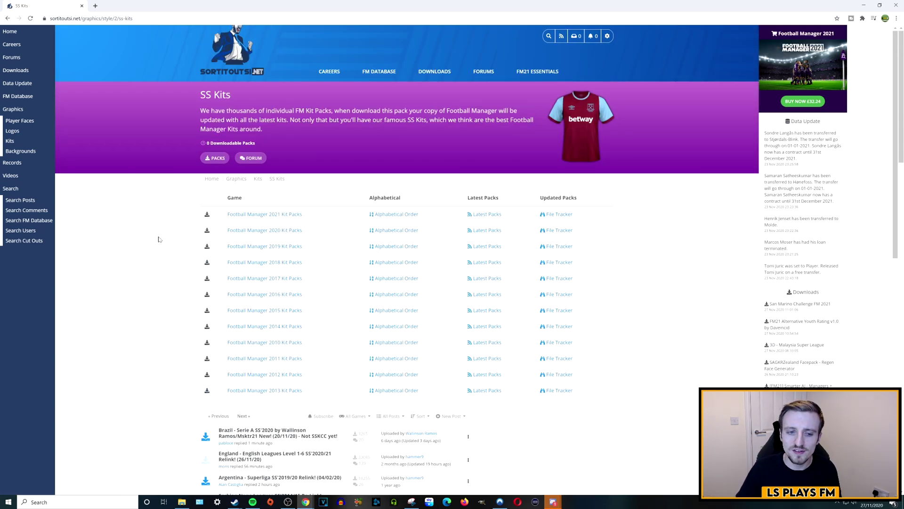
left_click(251, 217)
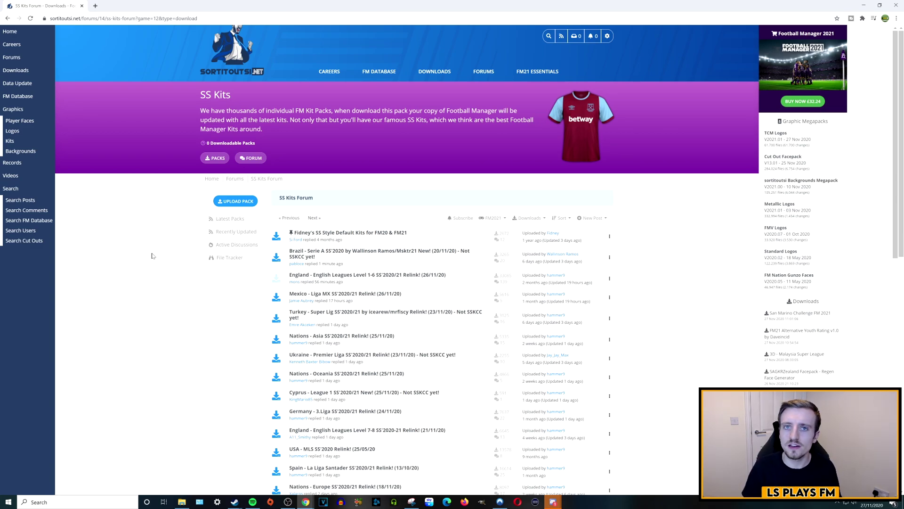
scroll(296, 275, "down", 3)
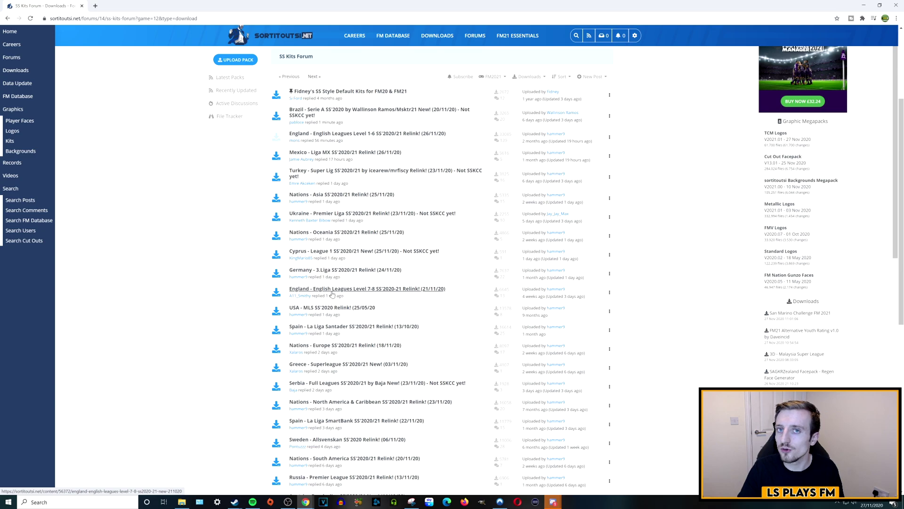
scroll(307, 273, "down", 2)
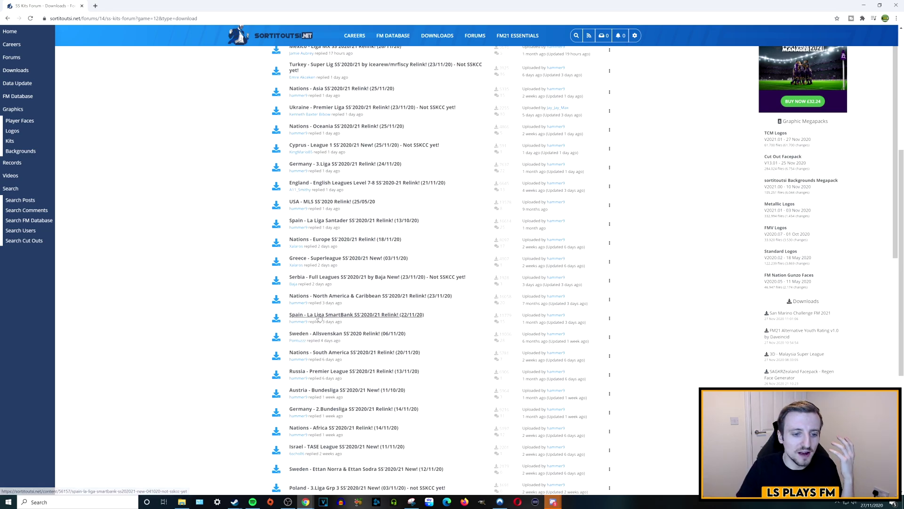
scroll(311, 320, "down", 1)
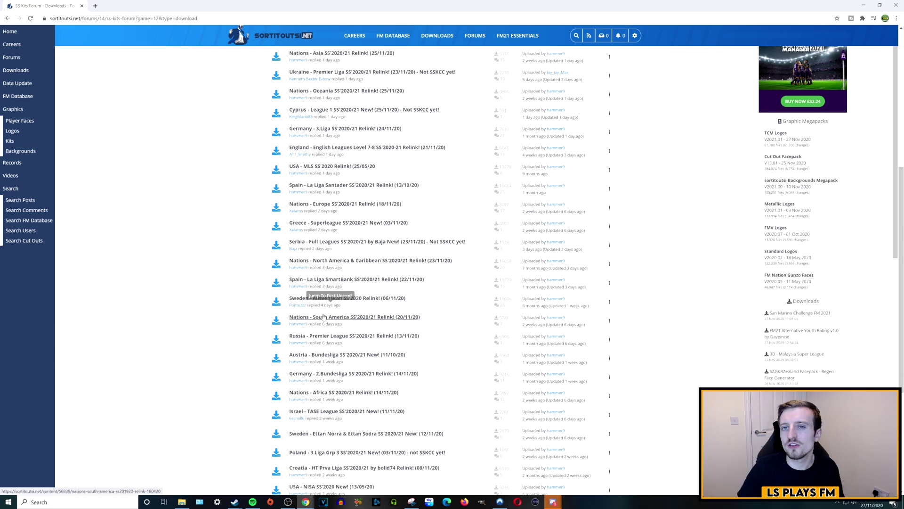
scroll(323, 304, "up", 1)
scroll(323, 304, "up", 2)
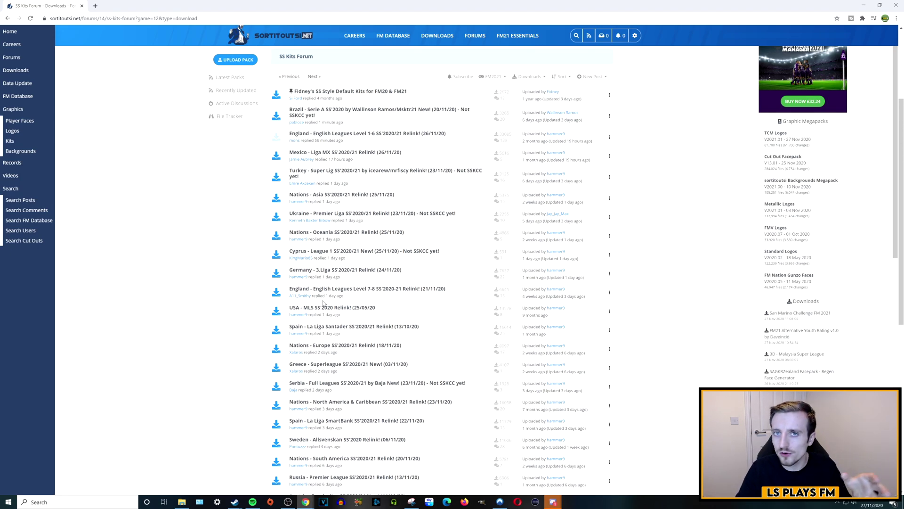
scroll(323, 304, "up", 1)
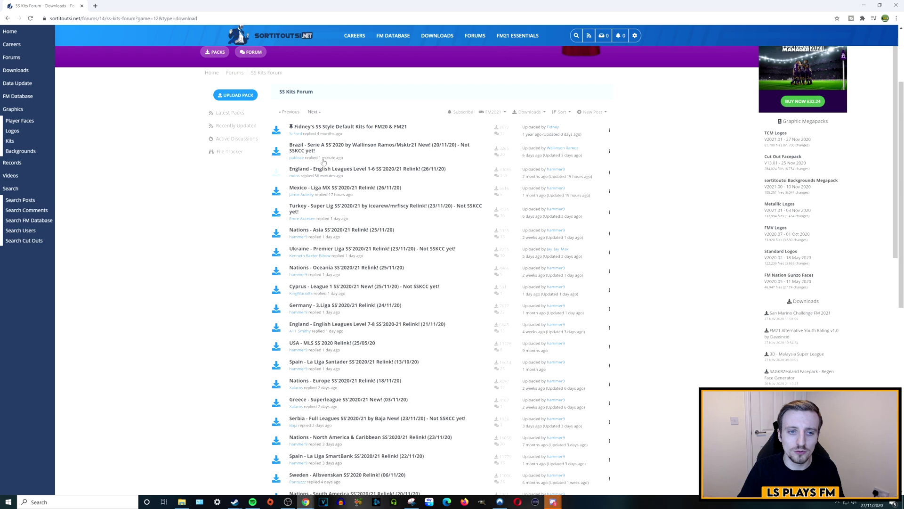
left_click(302, 168)
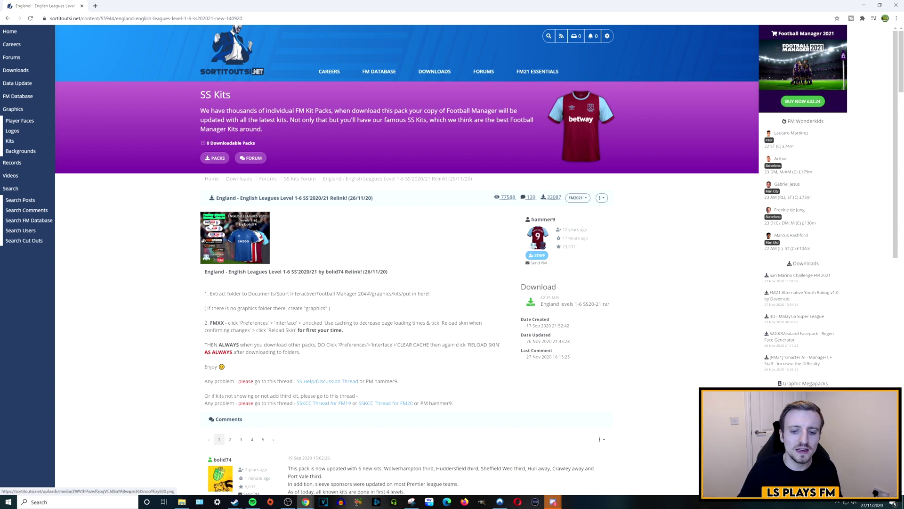
Download the England levels 1-6 SS20-21 .rar kit pack (62.7 MB).
left_click(558, 303)
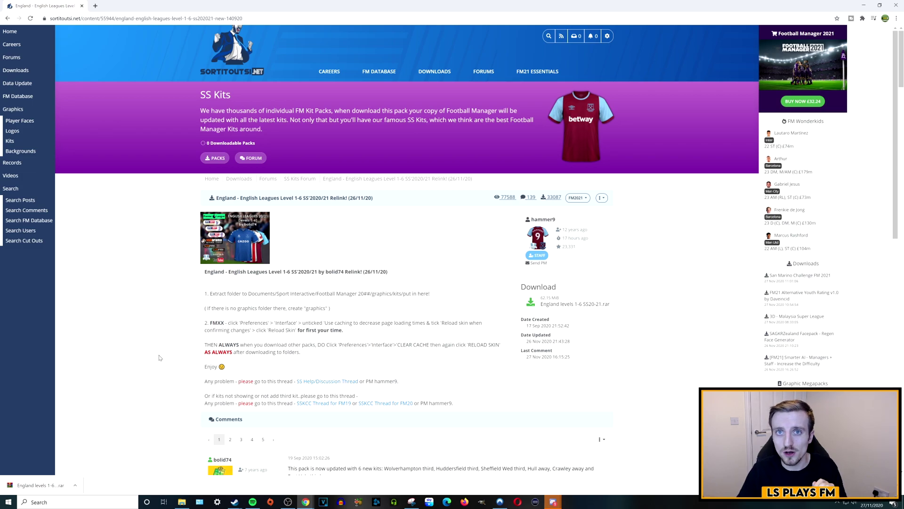
Show the downloaded England levels 1-6 SS20-21 archive in the Downloads folder in File Explorer.
left_click(182, 502)
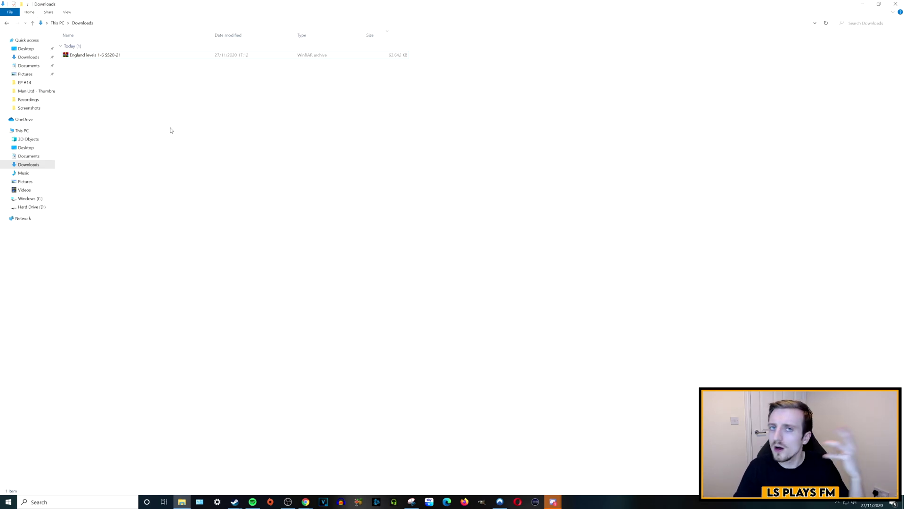
Navigate to Documents > Sports Interactive > Football Manager 2021.
left_click(51, 67)
key("alt+Left")
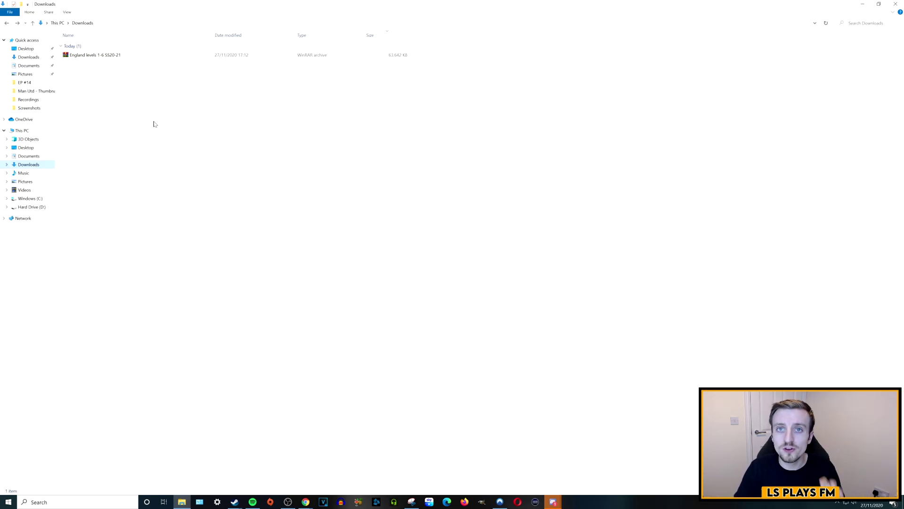
left_click(31, 67)
double_click(85, 332)
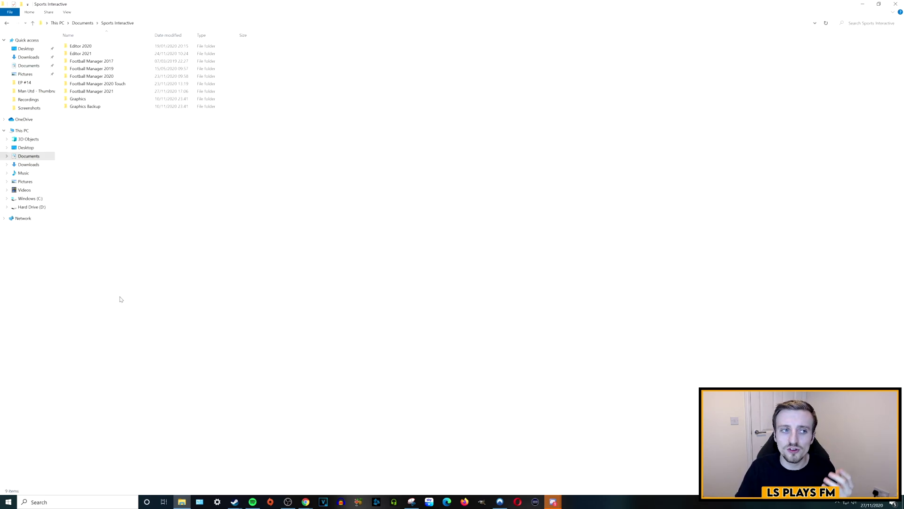
double_click(104, 93)
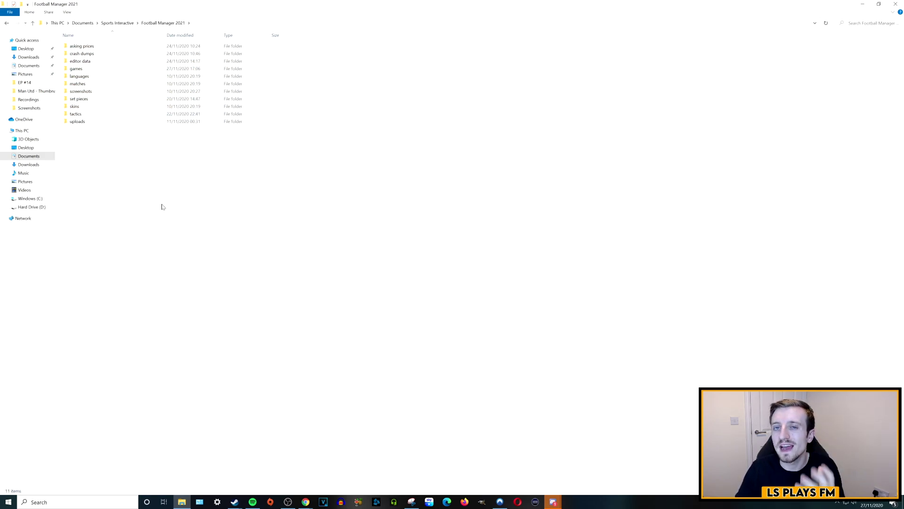
Create a new 'Graphics' folder in Football Manager 2021, then return to Downloads.
right_click(154, 171)
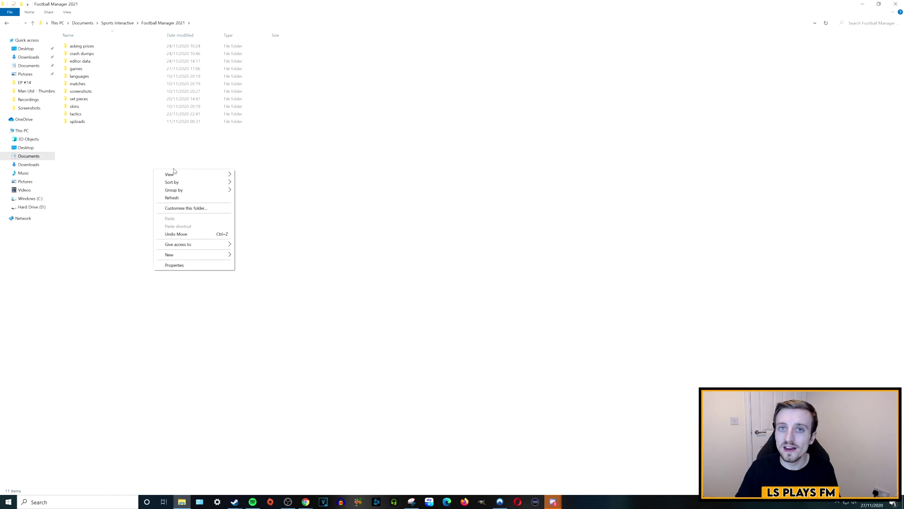
mouse_move(202, 254)
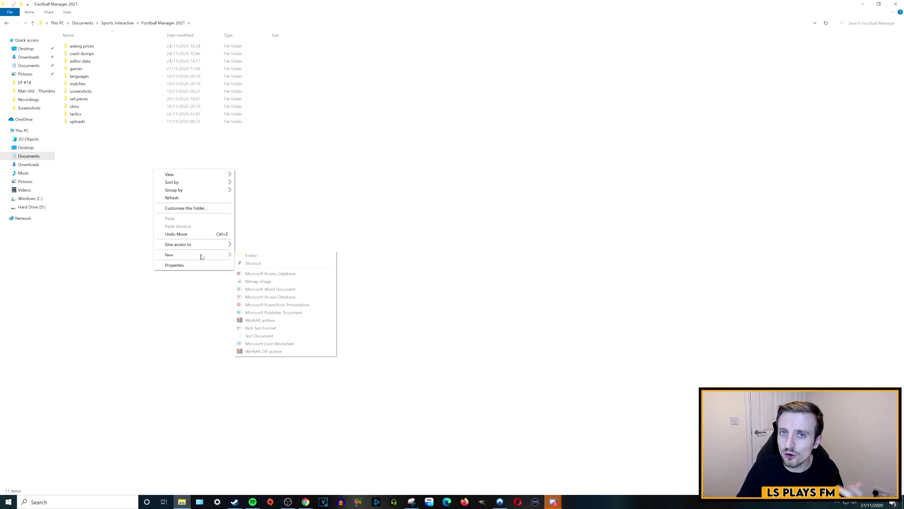
left_click(267, 255)
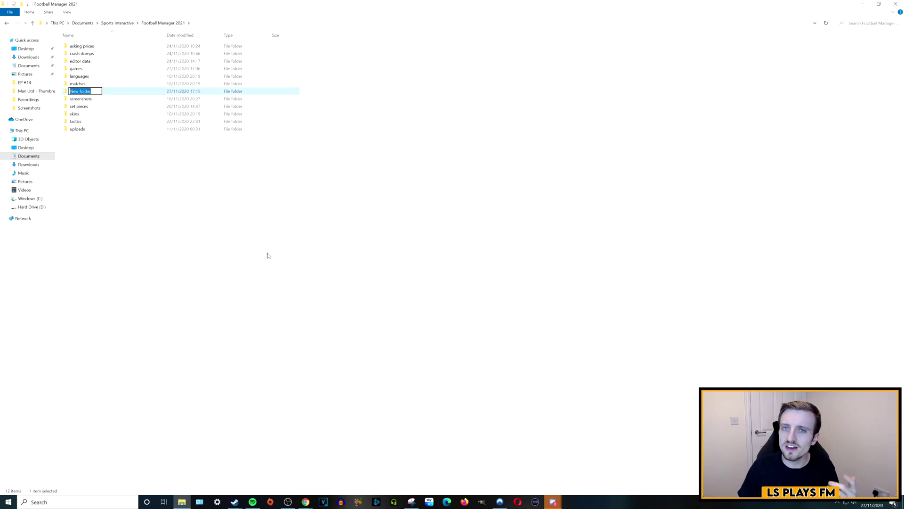
type("Graphics")
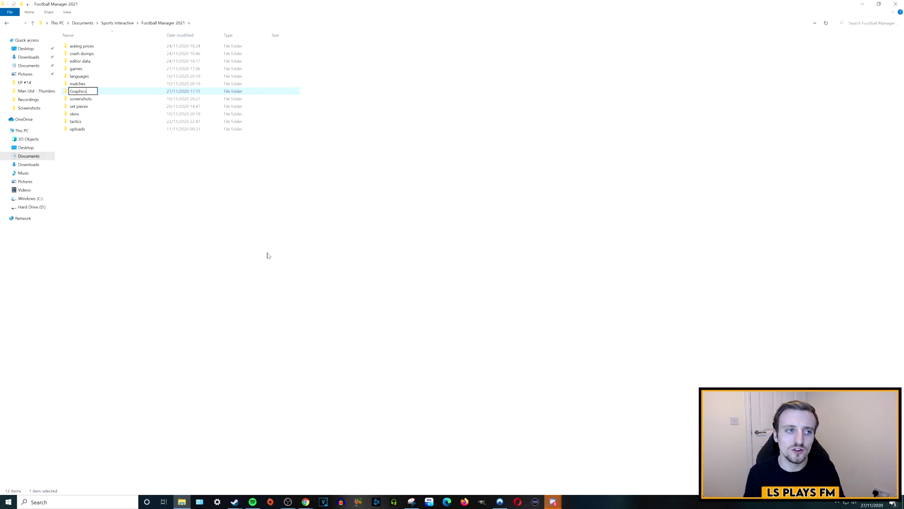
key("Return")
double_click(80, 78)
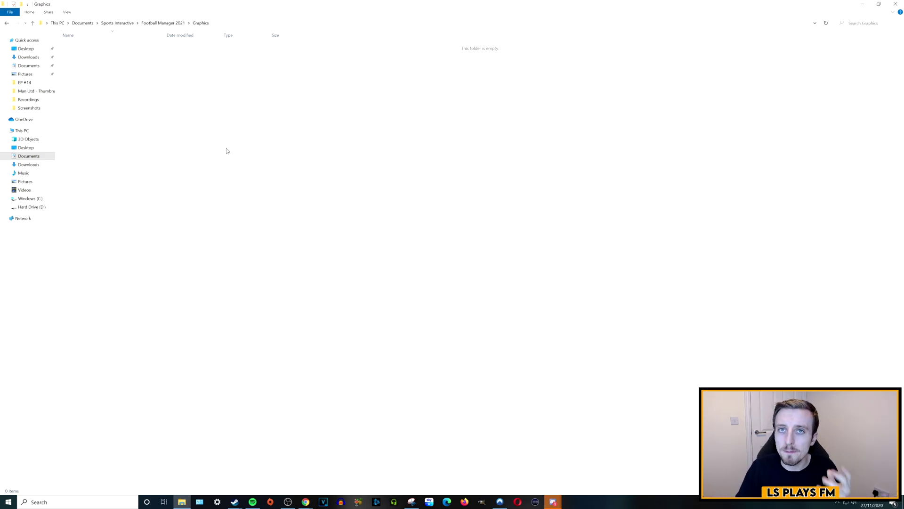
left_click(29, 57)
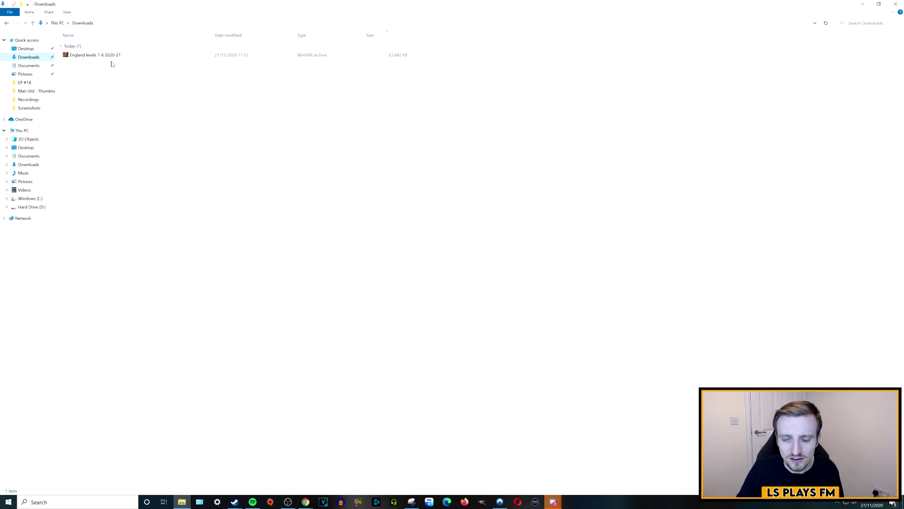
Extract the England kit archive with WinRAR into Documents\Sports Interactive\Football Manager 2021\Graphics.
left_click(96, 55)
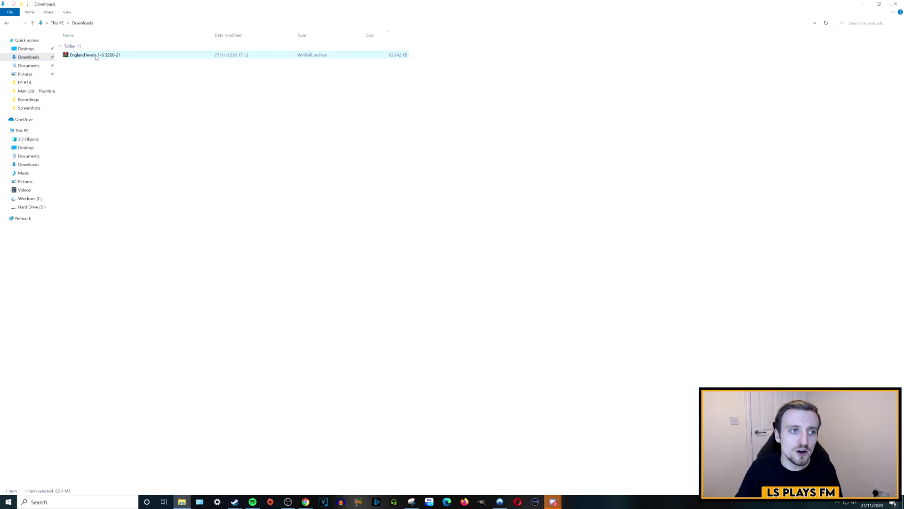
right_click(95, 55)
left_click(126, 79)
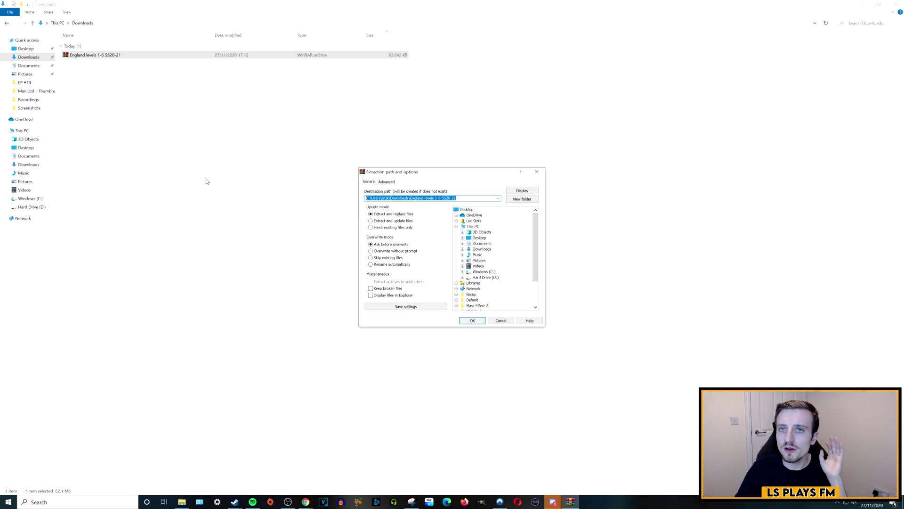
double_click(482, 244)
scroll(480, 240, "down", 2)
scroll(481, 241, "down", 7)
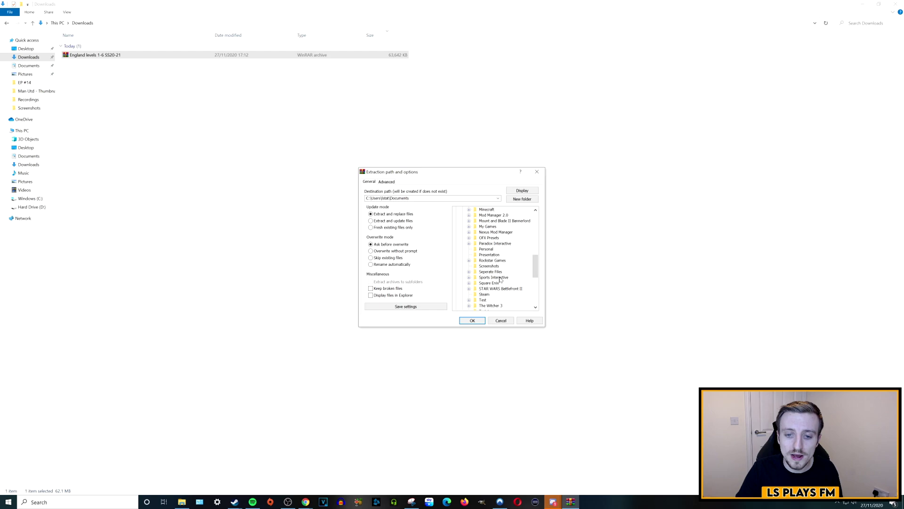
double_click(483, 277)
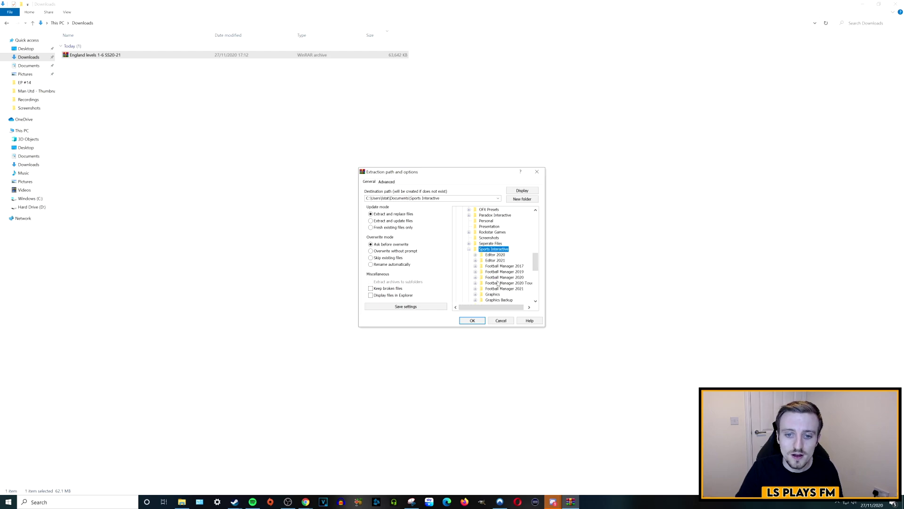
double_click(501, 289)
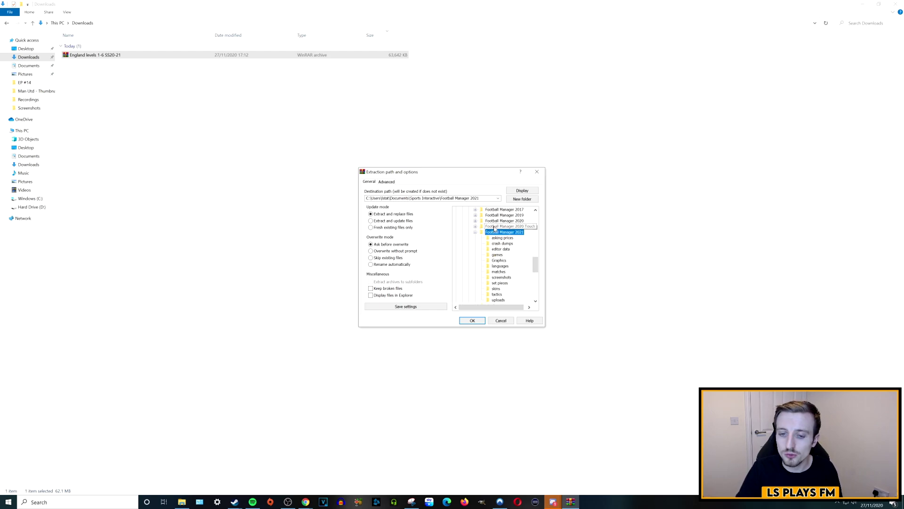
scroll(496, 242, "down", 1)
left_click(497, 244)
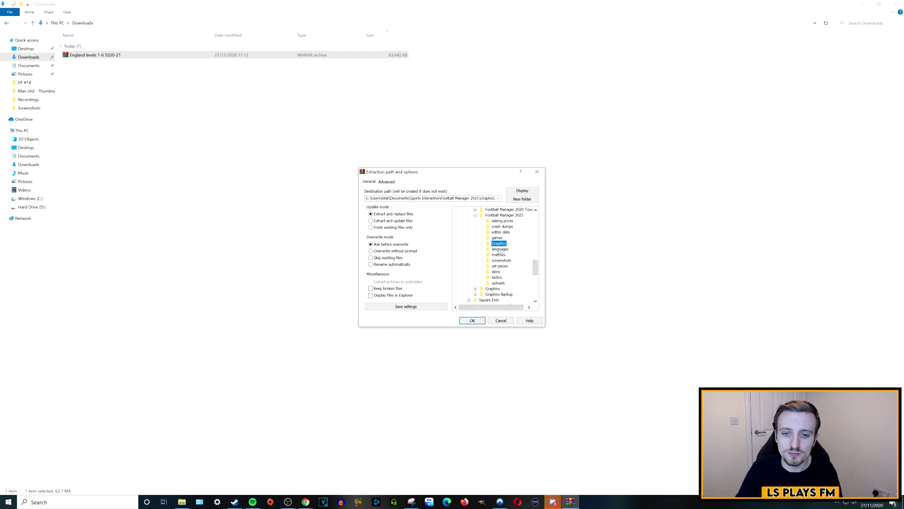
left_click(470, 323)
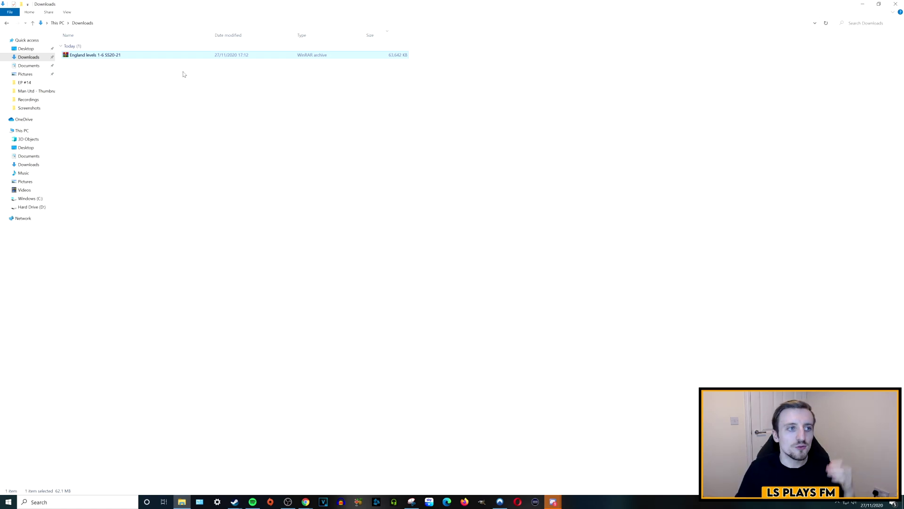
Verify the England kit folder is in Football Manager 2021\Graphics, then return to FM21.
left_click(26, 65)
left_click(99, 333)
double_click(100, 334)
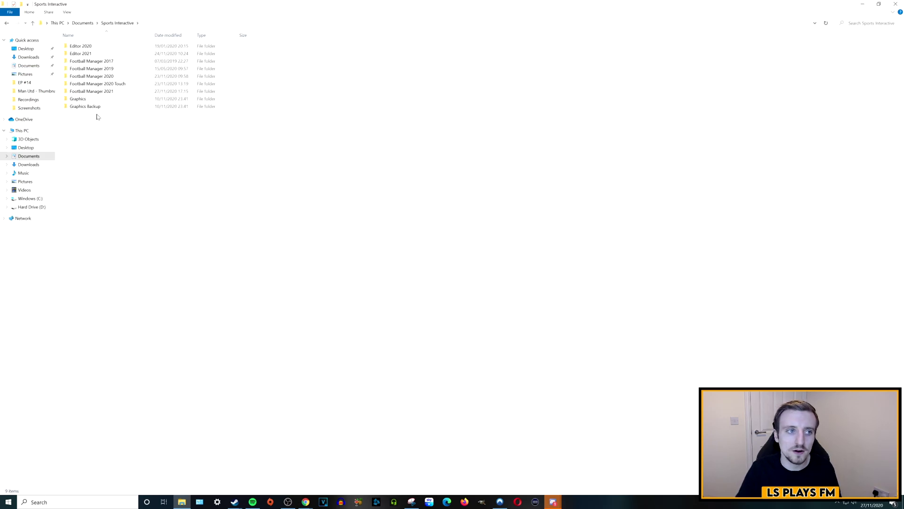
double_click(97, 93)
double_click(91, 76)
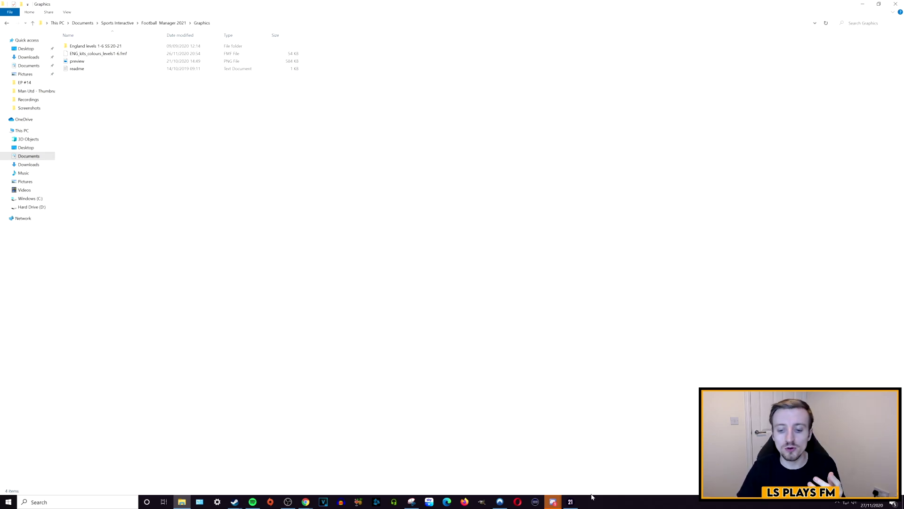
left_click(570, 502)
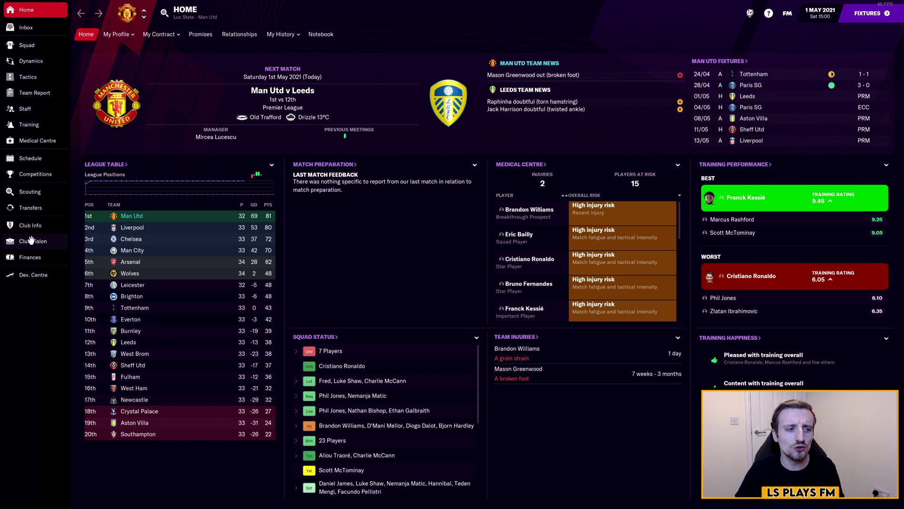
View Man Utd's club profile kits, flick through Sheffield United and Southampton, then open the FM menu.
left_click(260, 90)
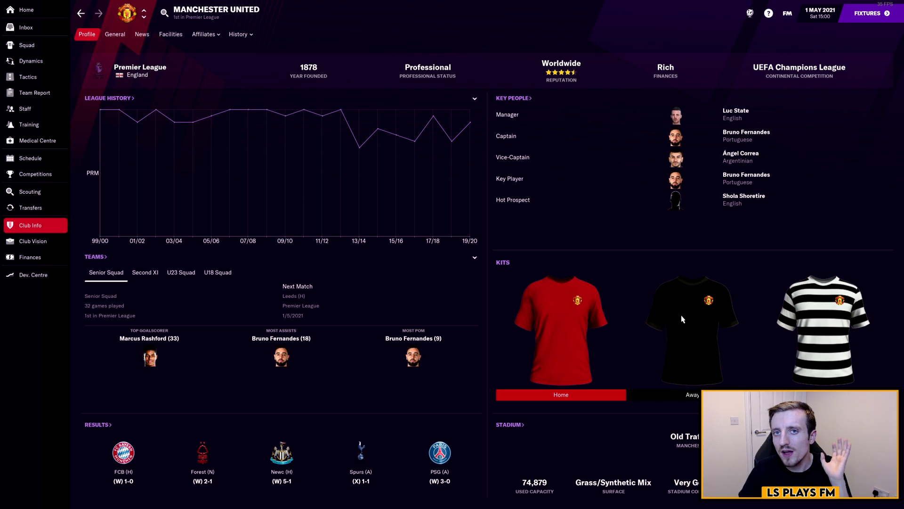
left_click(144, 18)
left_click(144, 18)
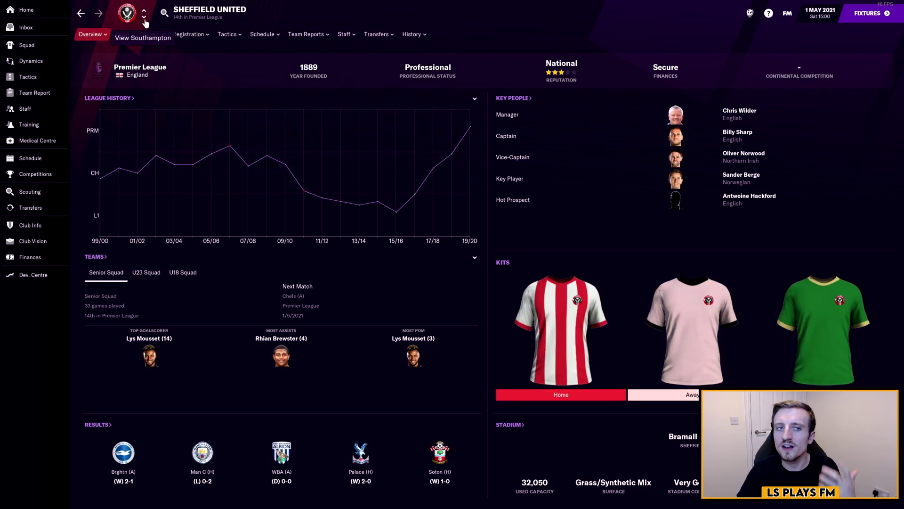
left_click(144, 18)
left_click(144, 18)
left_click(144, 12)
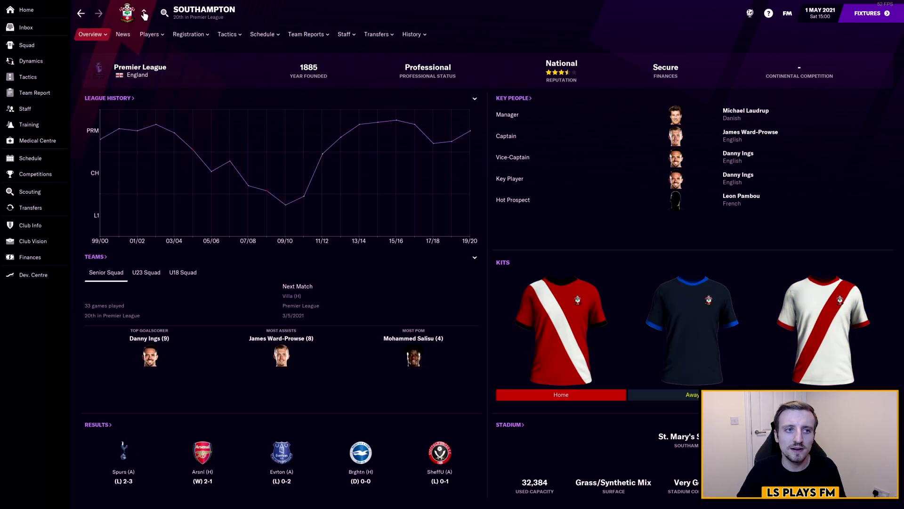
left_click(144, 13)
left_click(143, 12)
left_click(143, 12)
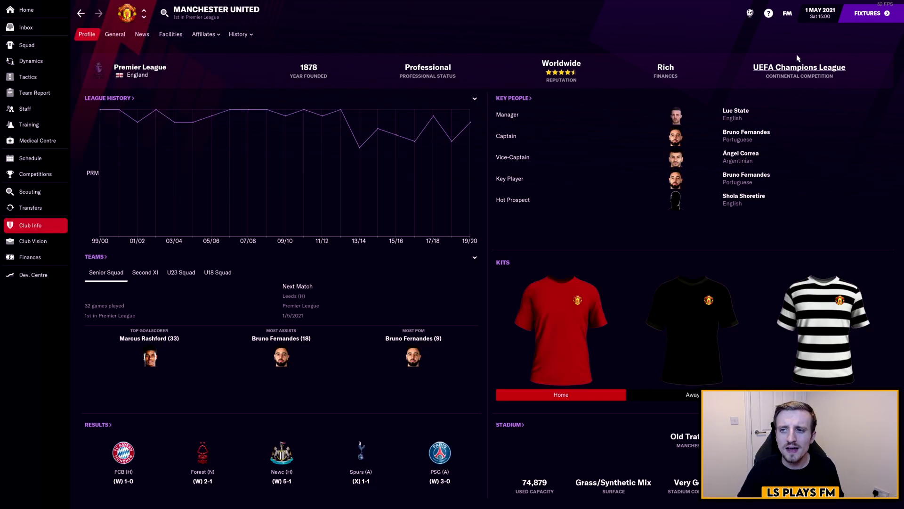
left_click(788, 14)
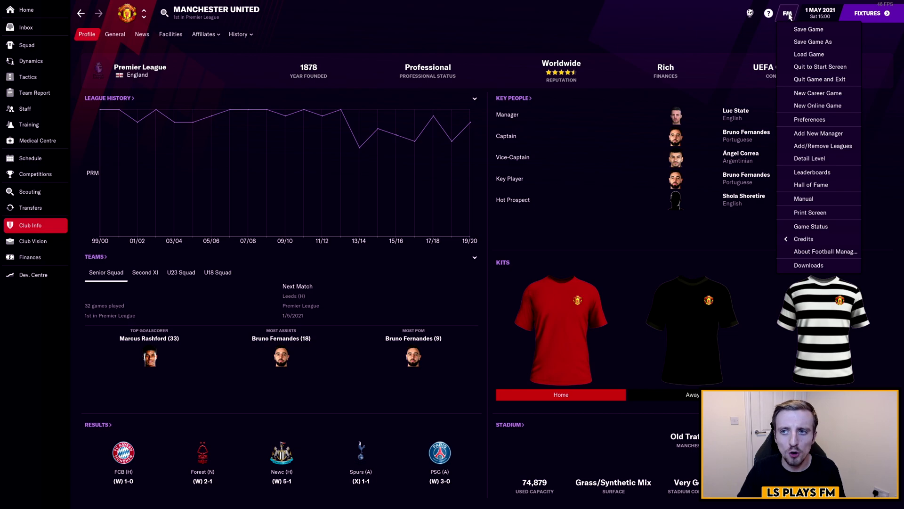
In Preferences > Interface, untick 'Use caching', tick 'Reload skin when confirming changes', and confirm.
left_click(809, 121)
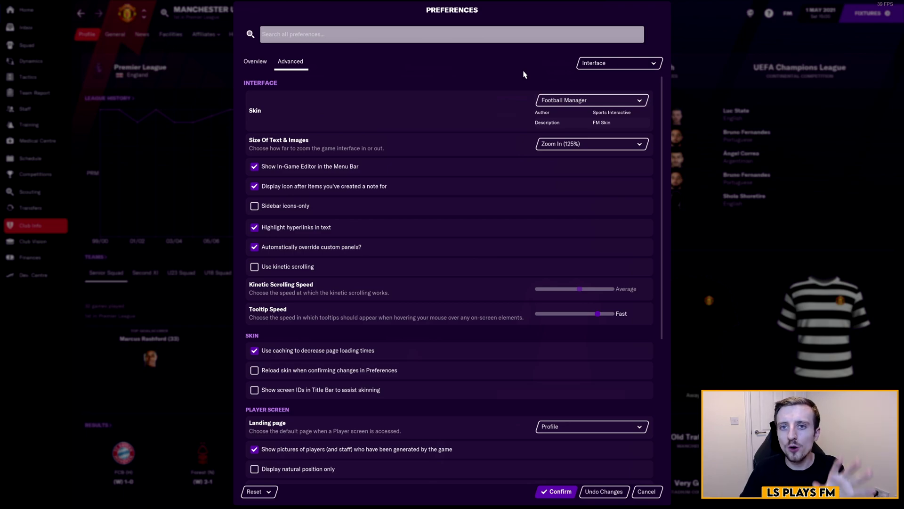
left_click(623, 64)
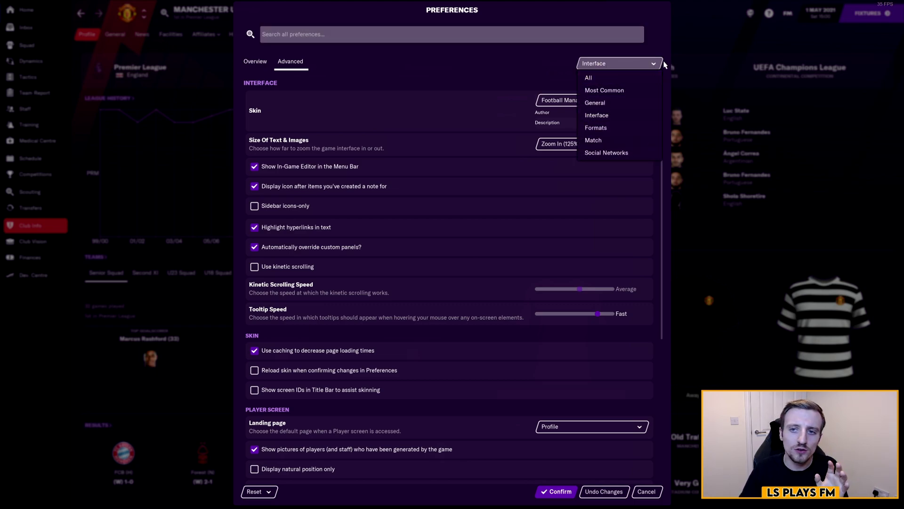
left_click(610, 116)
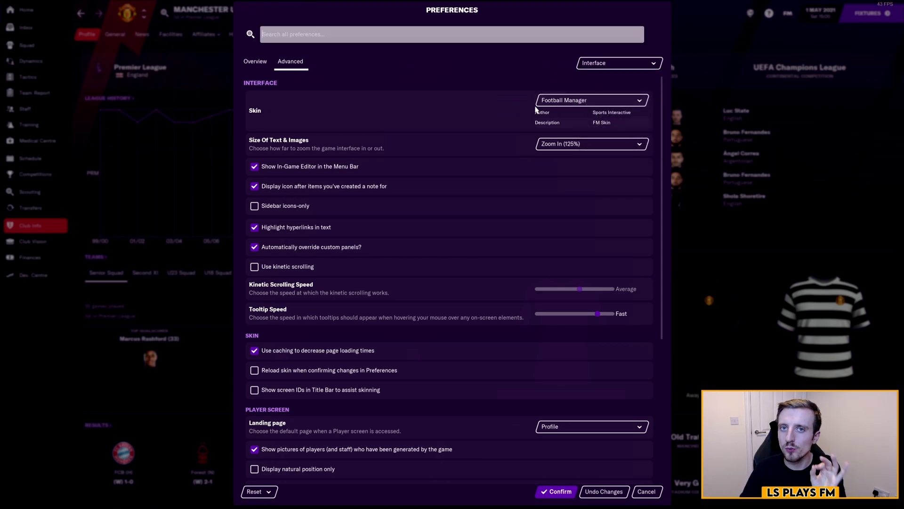
scroll(430, 216, "down", 4)
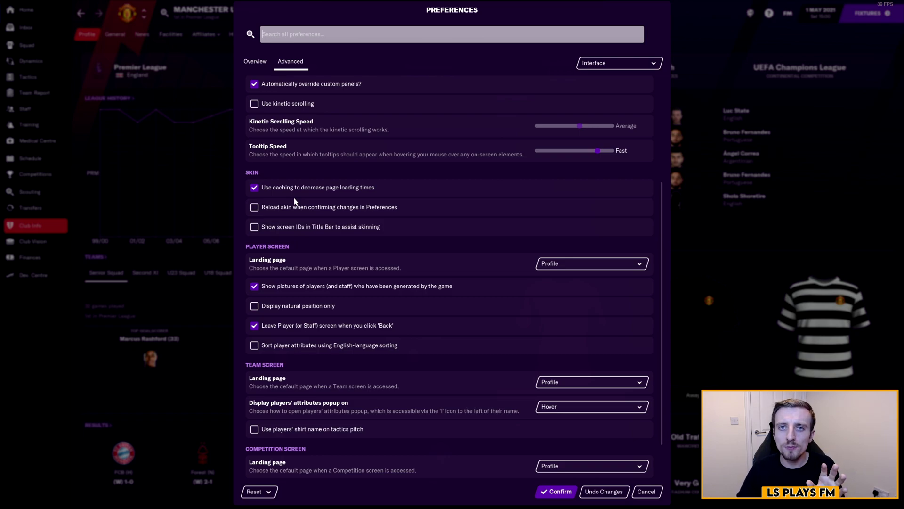
mouse_move(279, 192)
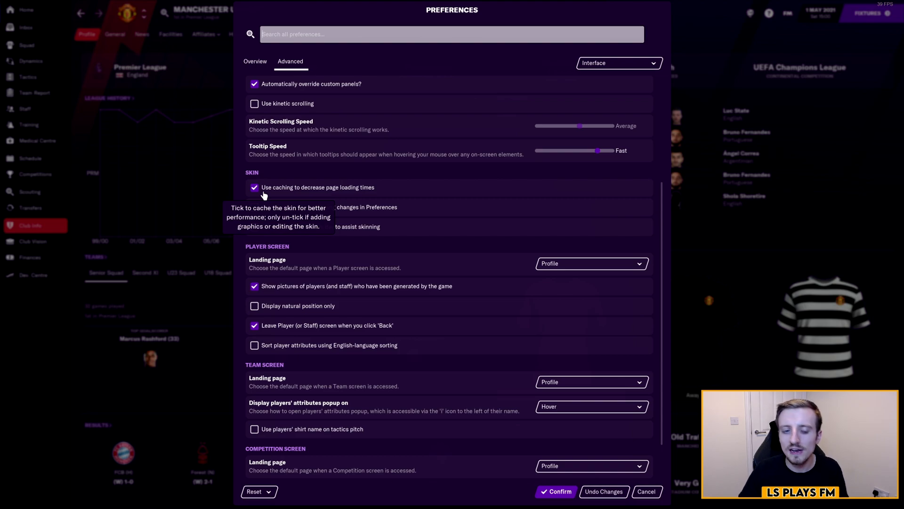
left_click(260, 191)
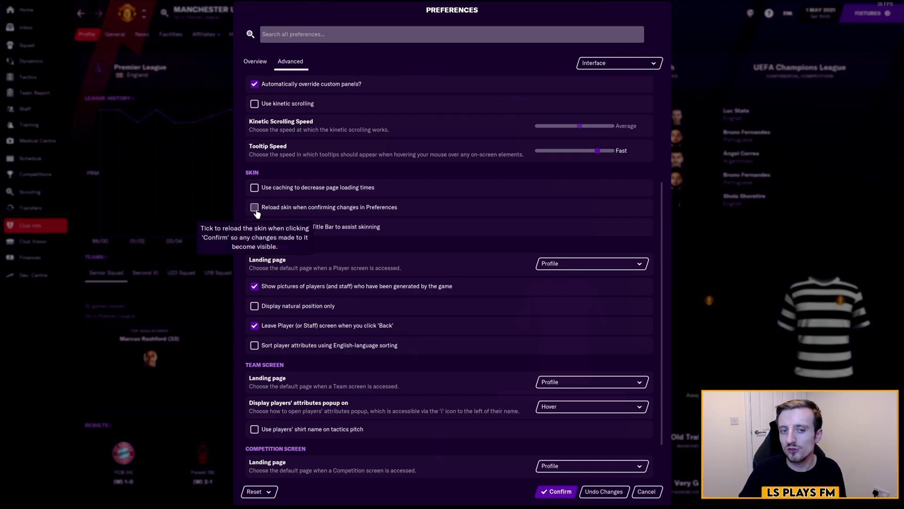
left_click(255, 209)
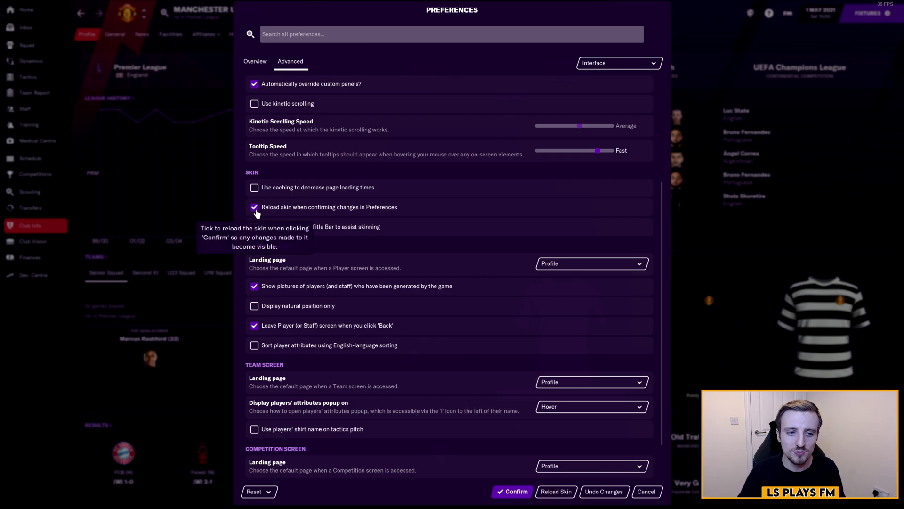
left_click(511, 491)
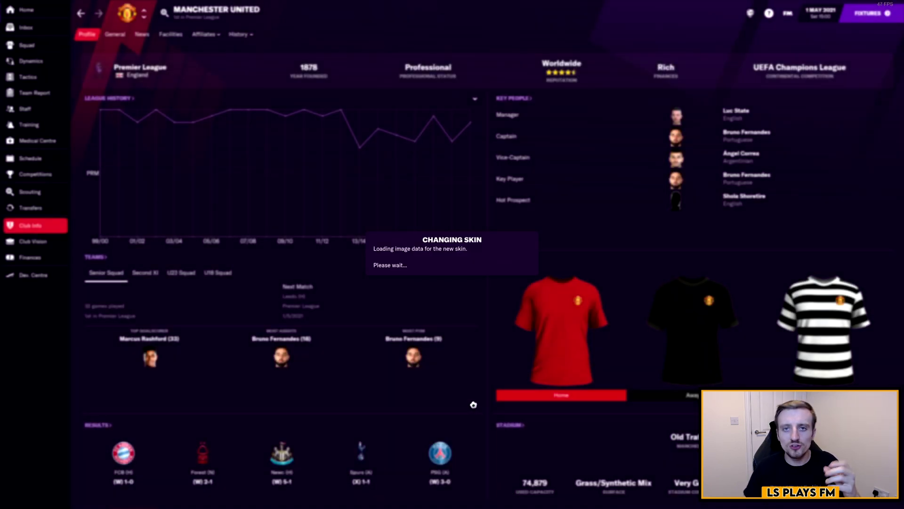